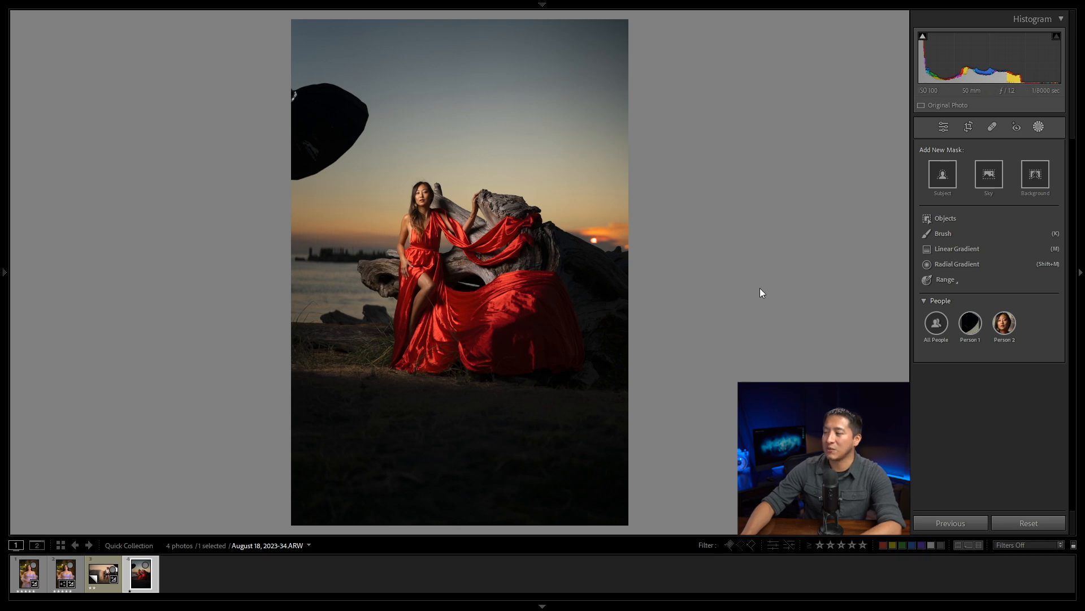
# Step: Create a people mask for Person 2, the woman in red, covering only the iris and pupil
pyautogui.click(1005, 323)
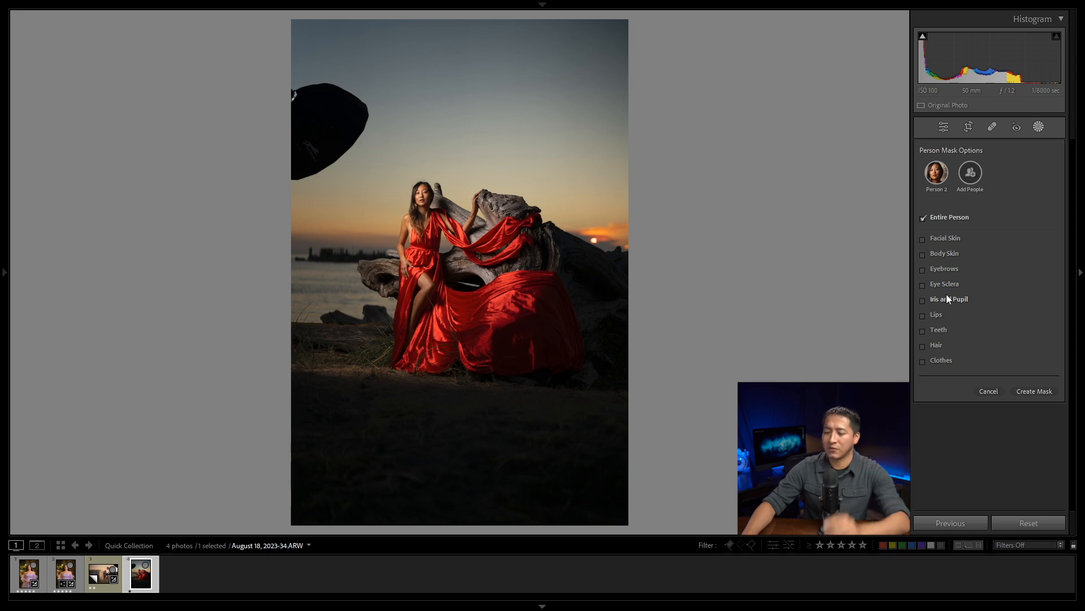
pyautogui.click(421, 190)
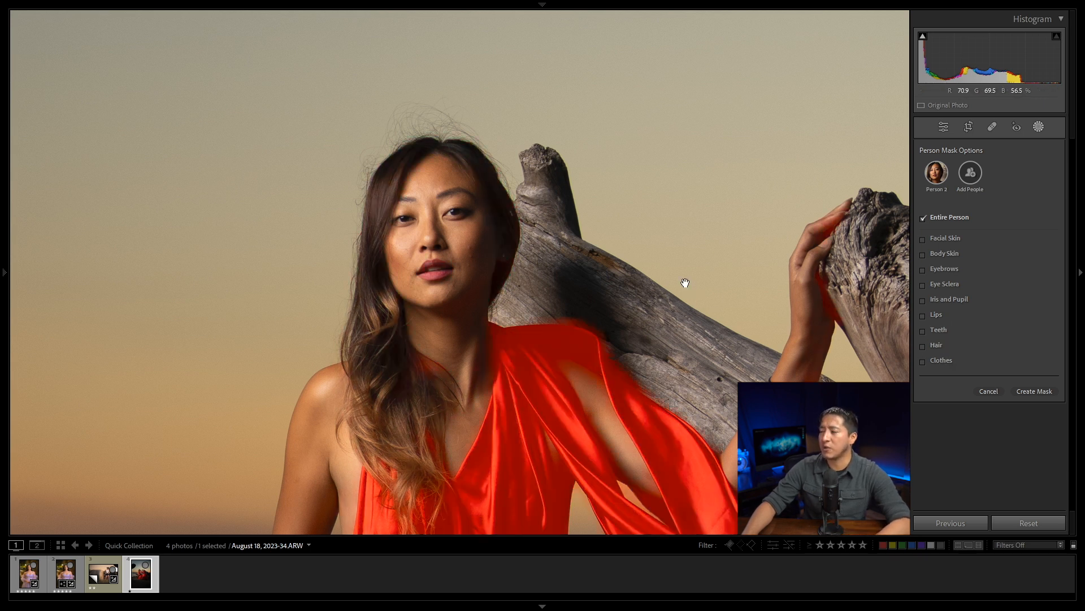
pyautogui.press('z')
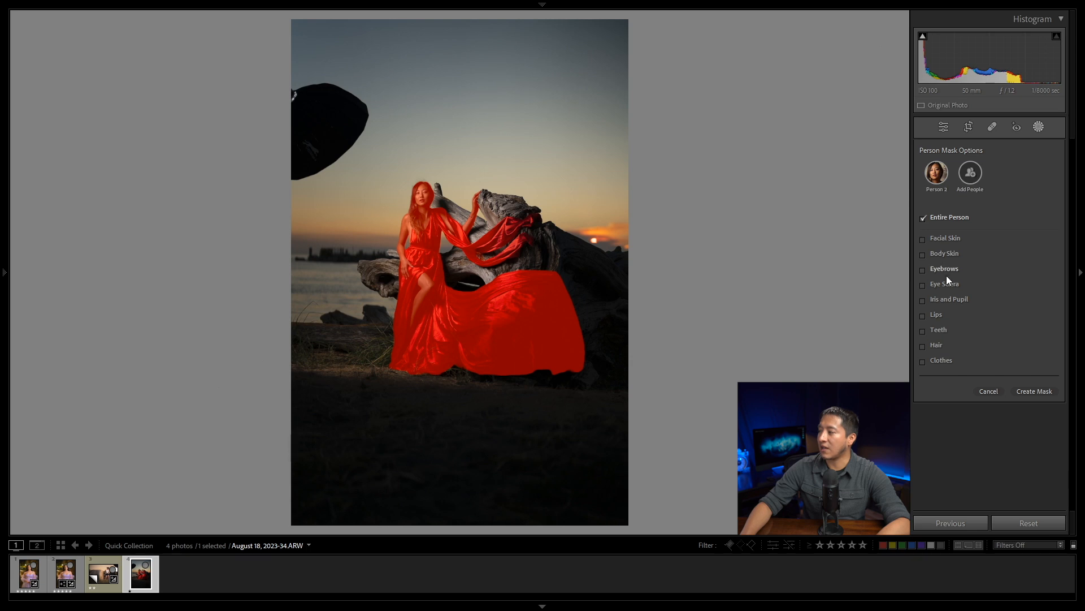
pyautogui.click(922, 217)
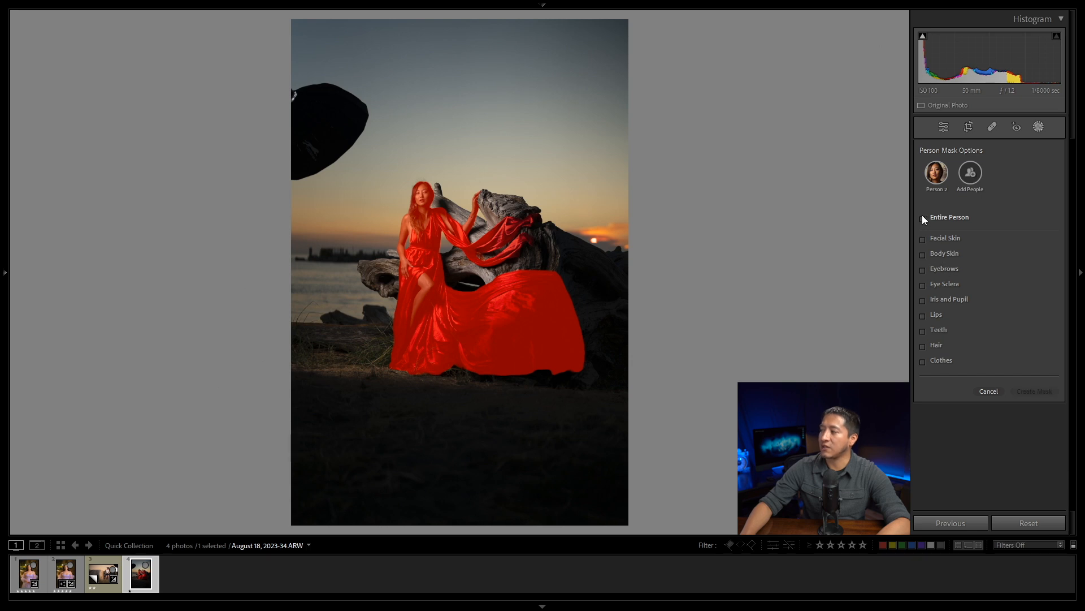
pyautogui.click(924, 298)
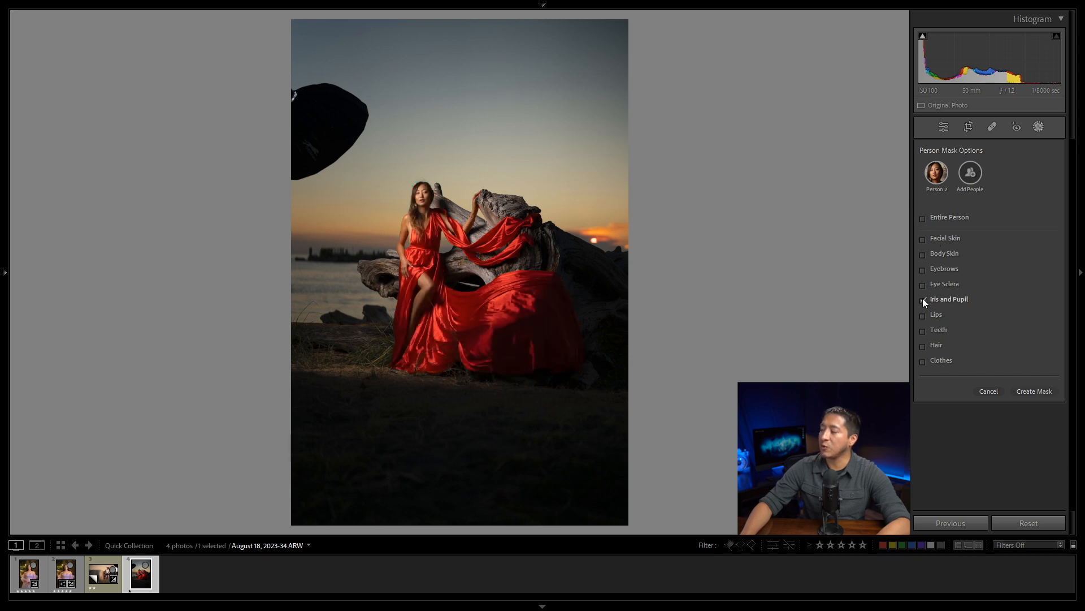
pyautogui.click(1029, 391)
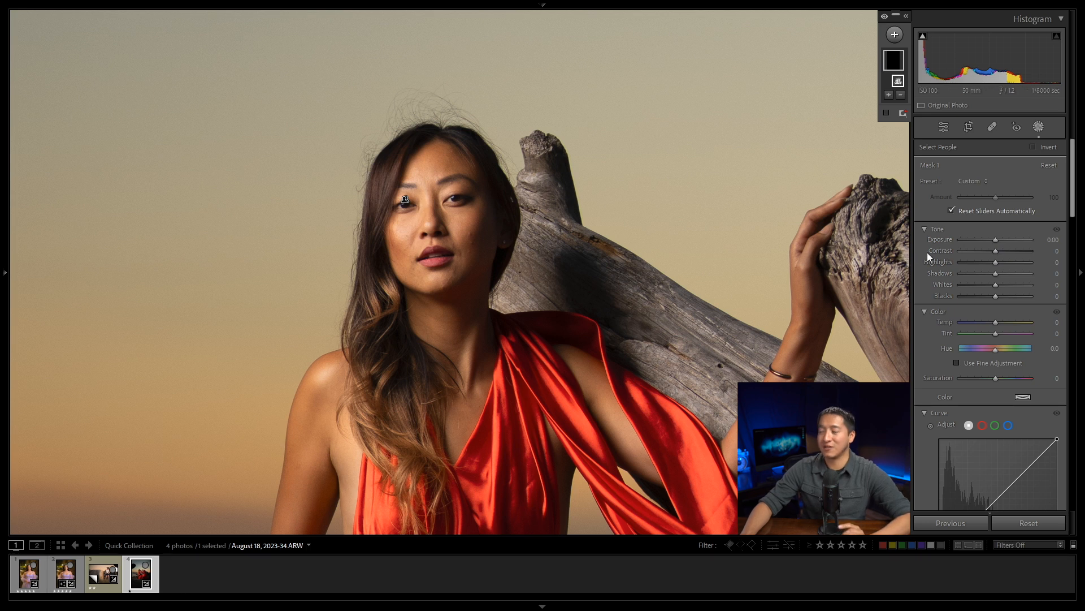
# Step: Apply the Dark Eyes preset to the eye mask and set its blacks to -11
pyautogui.click(968, 181)
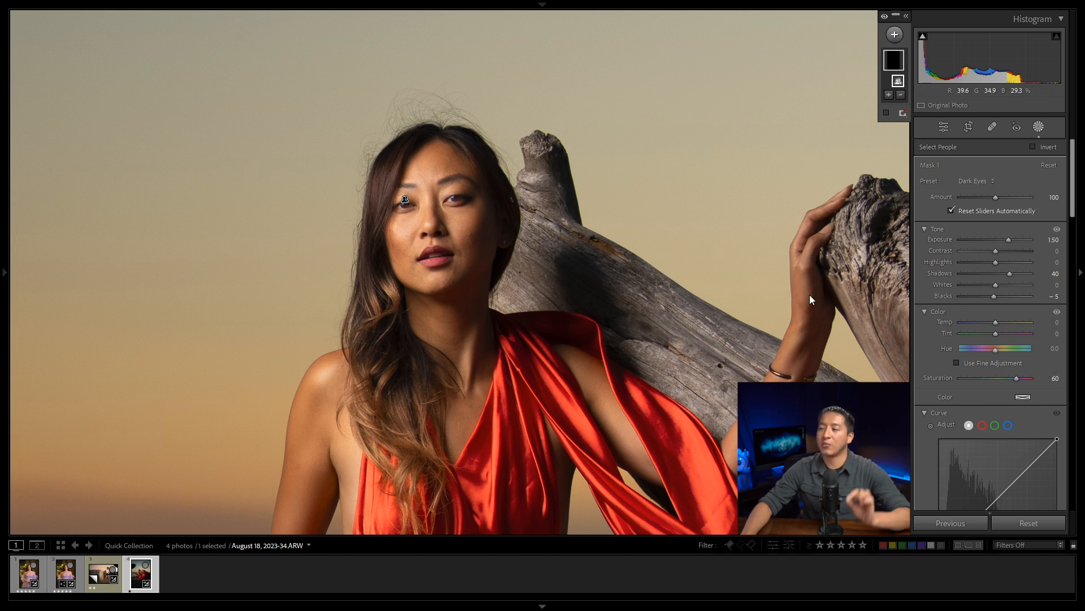
pyautogui.click(1051, 296)
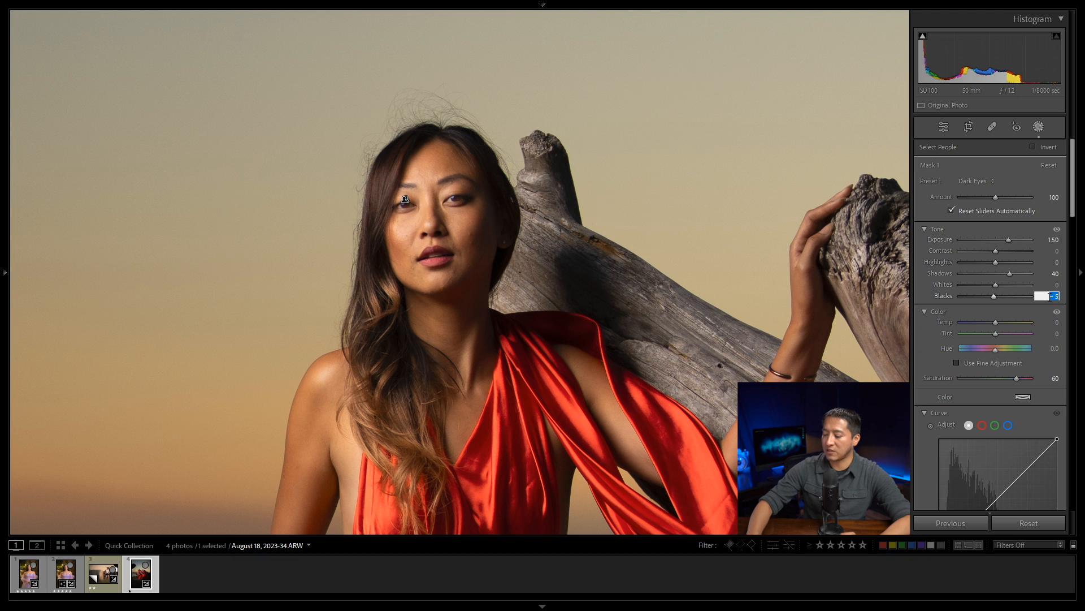
pyautogui.write('-')
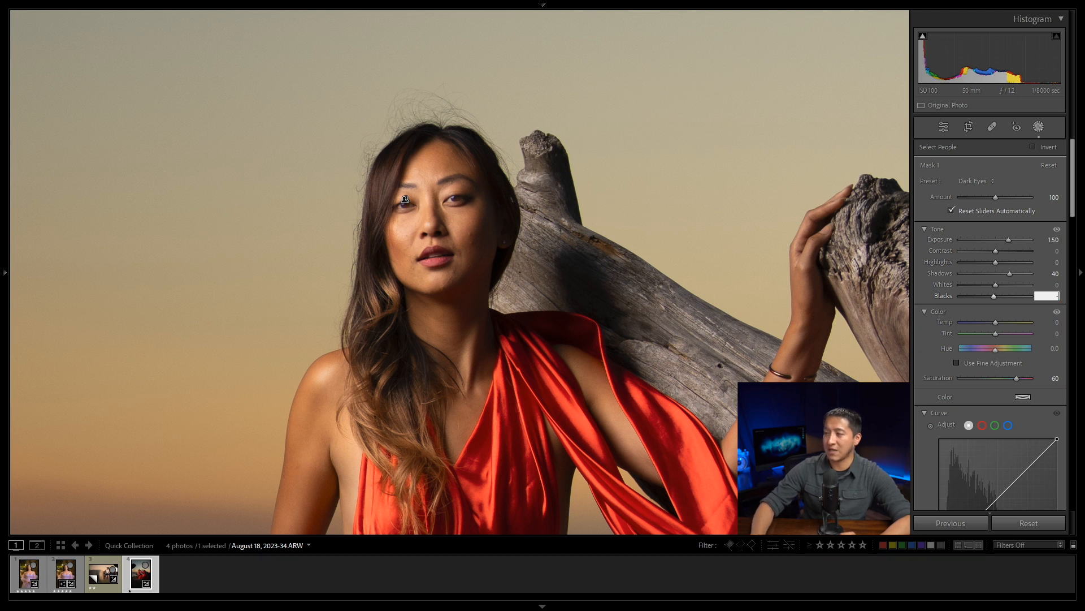
pyautogui.write('11')
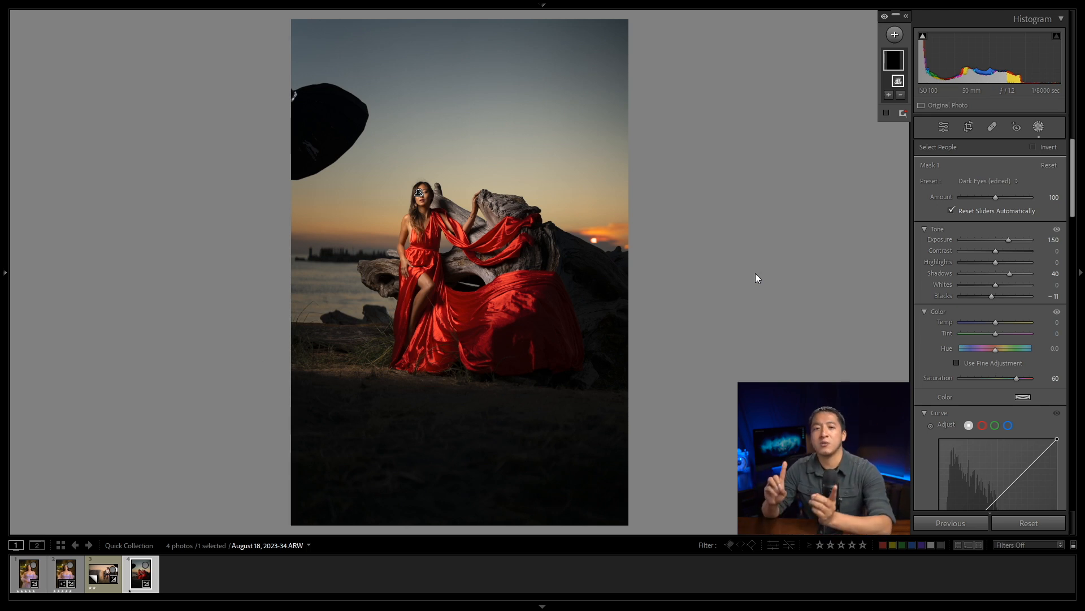
# Step: Switch to the hay bale photo August 03, 2023-80.ARW and create an object mask over the woman's black cowboy hat
pyautogui.press('Left')
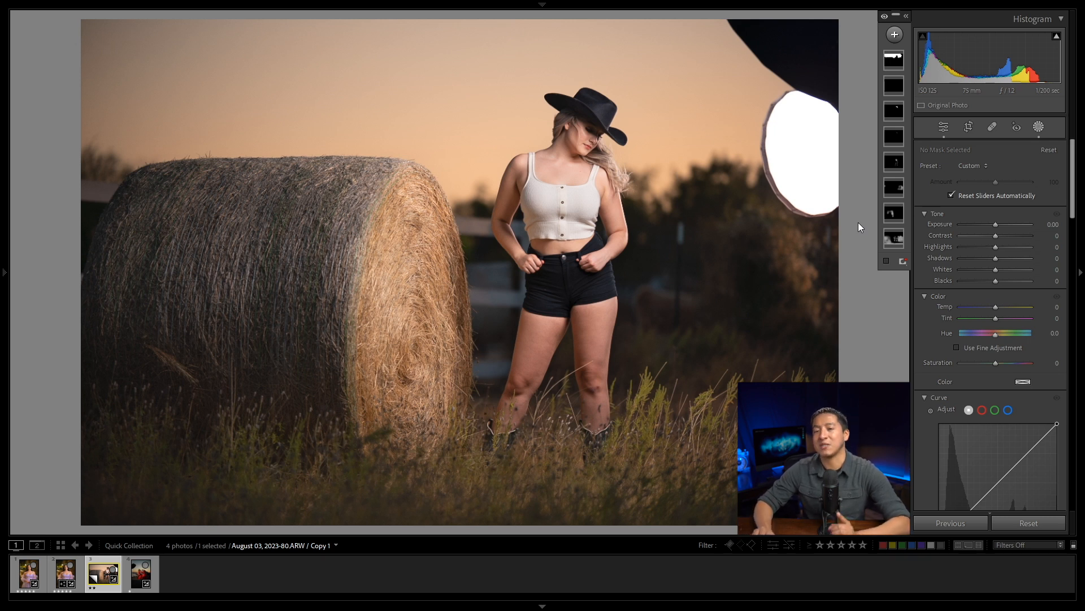
pyautogui.click(647, 164)
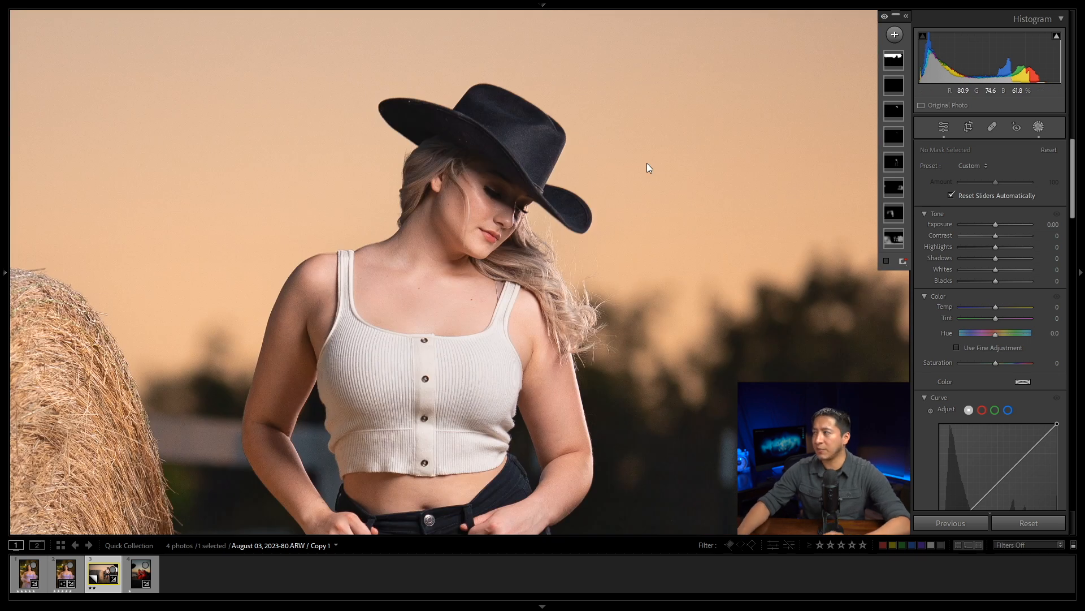
pyautogui.click(896, 36)
pyautogui.click(904, 123)
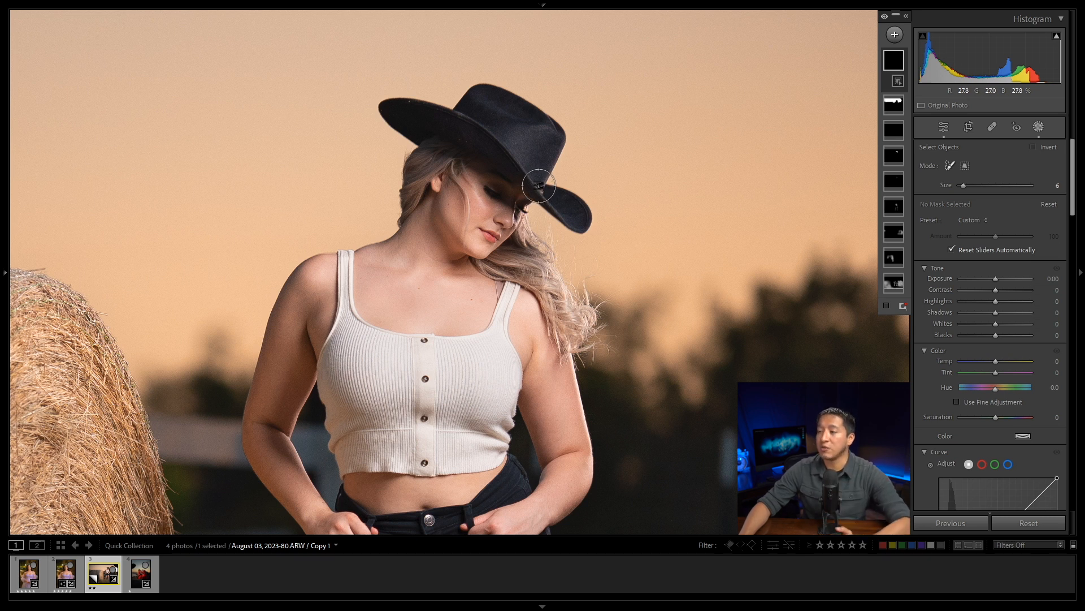
pyautogui.moveTo(541, 190)
pyautogui.mouseDown()
pyautogui.moveTo(565, 195)
pyautogui.moveTo(581, 225)
pyautogui.moveTo(542, 193)
pyautogui.moveTo(562, 149)
pyautogui.moveTo(557, 131)
pyautogui.moveTo(496, 92)
pyautogui.moveTo(481, 88)
pyautogui.moveTo(460, 109)
pyautogui.moveTo(389, 109)
pyautogui.moveTo(412, 131)
pyautogui.moveTo(481, 135)
pyautogui.mouseUp()
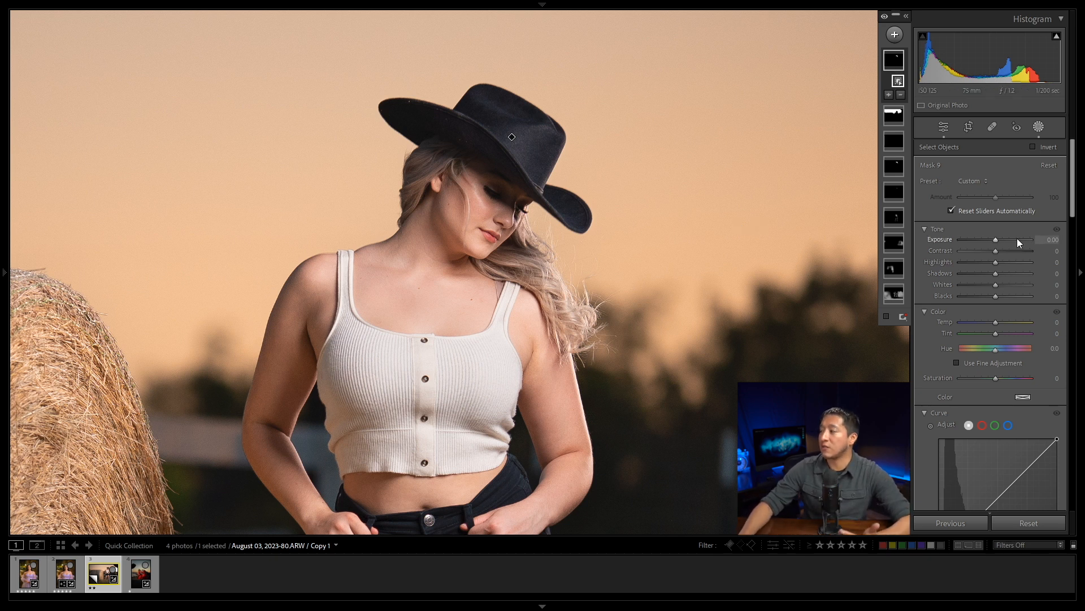
# Step: Raise the hat mask's exposure to 0.58, and undo a trial deletion of its object selection
pyautogui.moveTo(995, 239); pyautogui.dragTo(1001, 239)
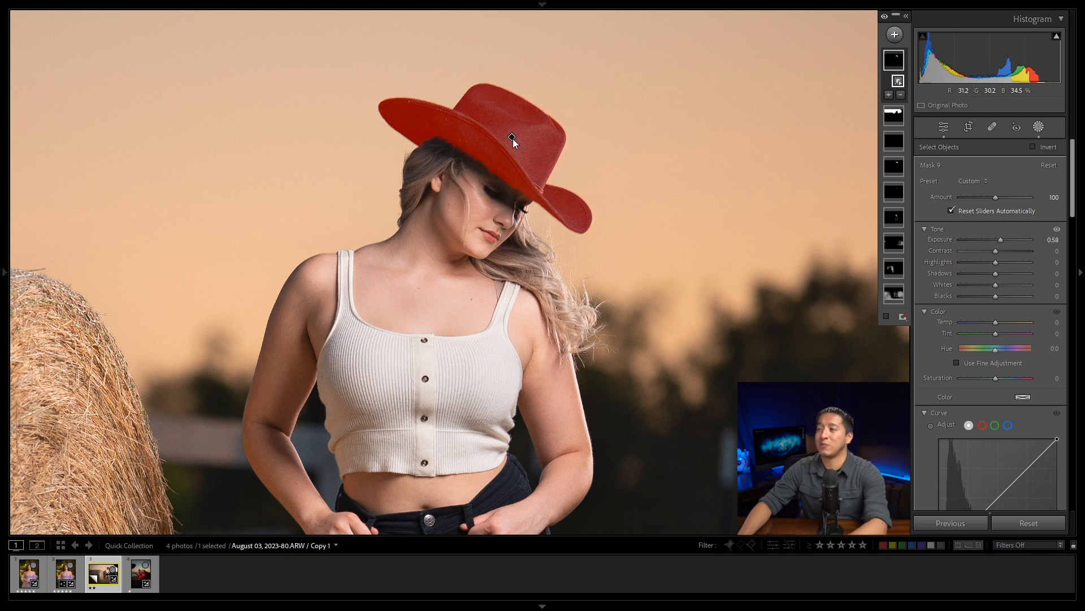
pyautogui.press('Delete')
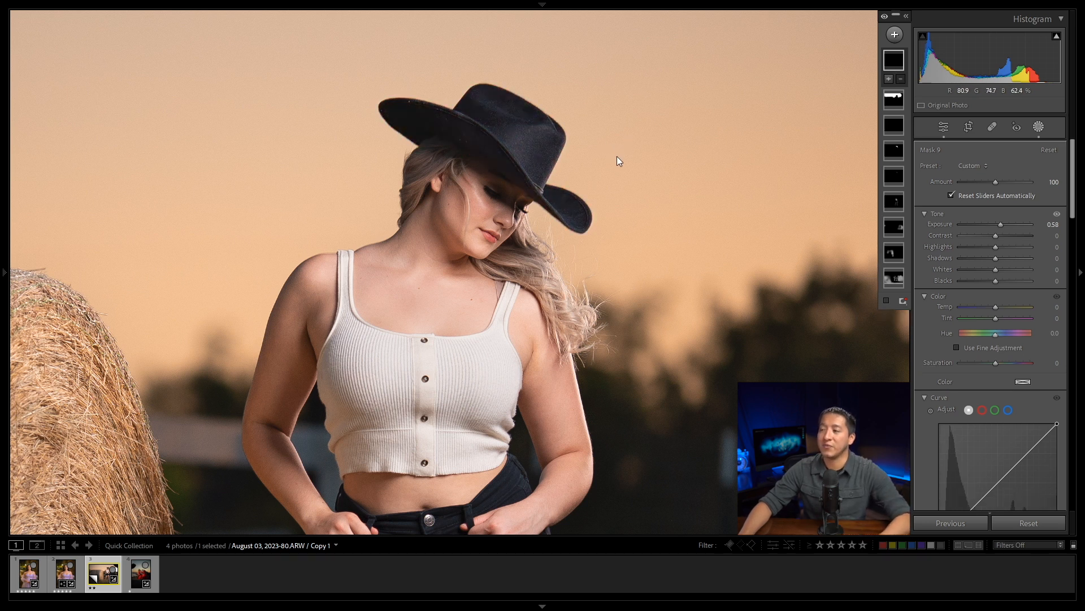
pyautogui.hotkey('ctrl', 'z')
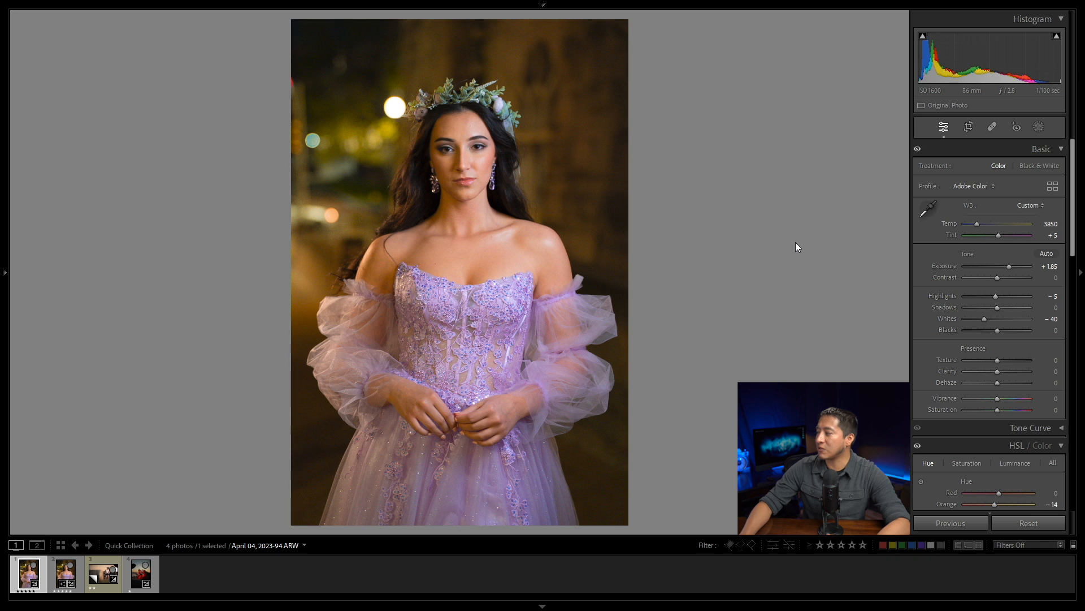
# Step: Try an exposure of 0 on the purple gown portrait April 04, 2023-94.ARW and undo the change
pyautogui.click(1049, 266)
pyautogui.write('0')
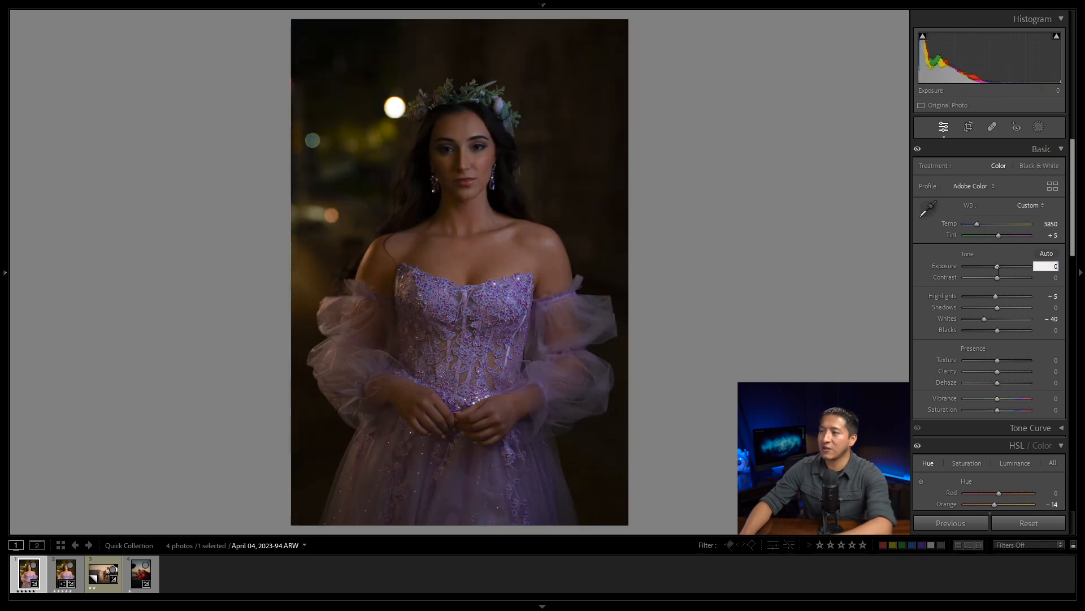
pyautogui.press('Return')
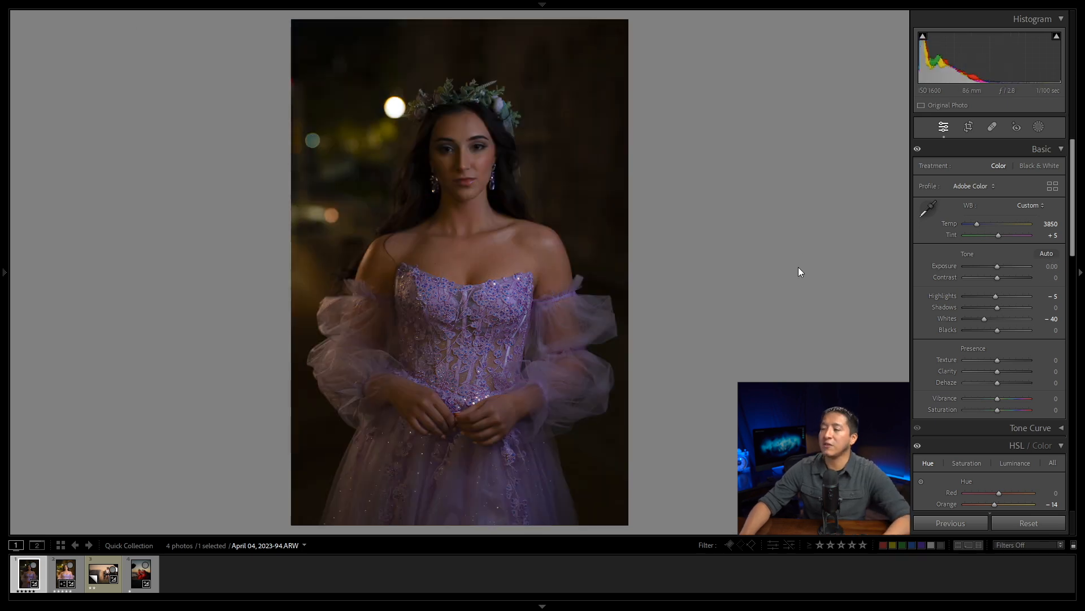
pyautogui.hotkey('ctrl', 'z')
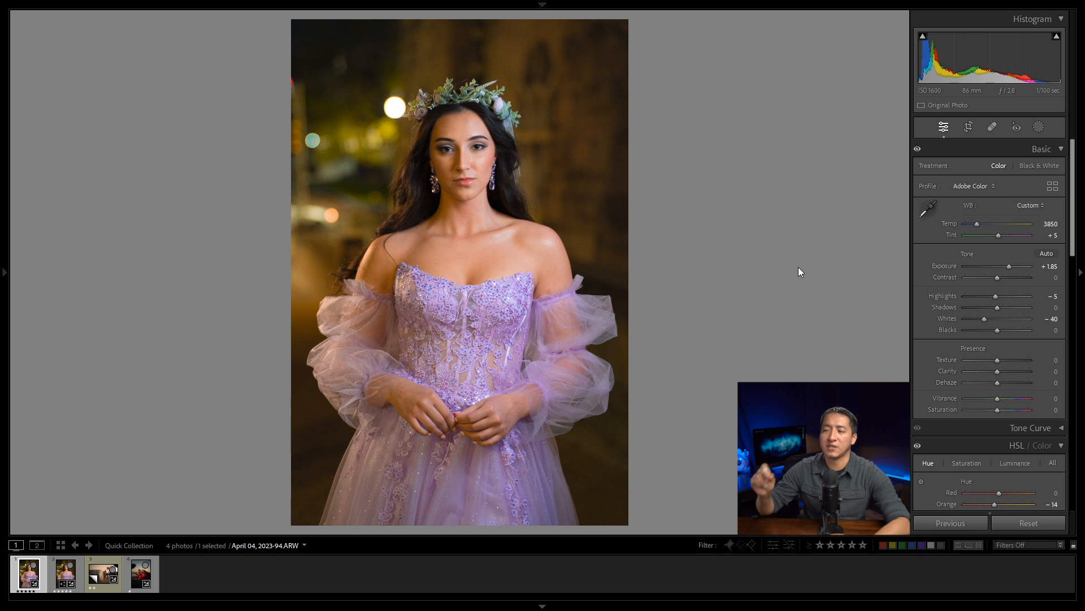
# Step: Preview AI Denoise on the portrait's face and eye, and close the preview without enhancing
pyautogui.press('z')
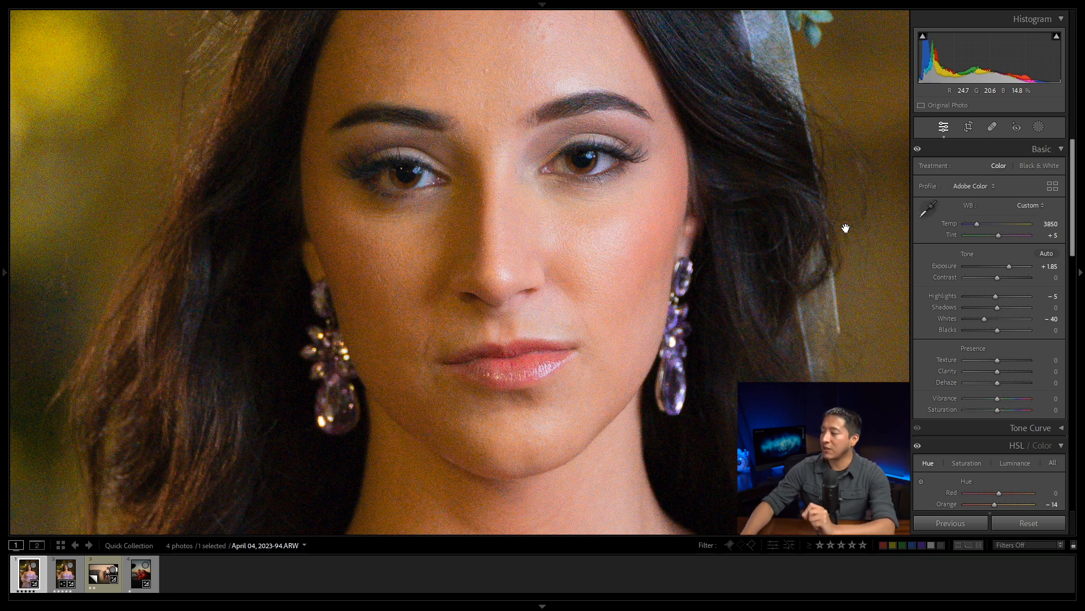
pyautogui.scroll(-10, 988, 313)
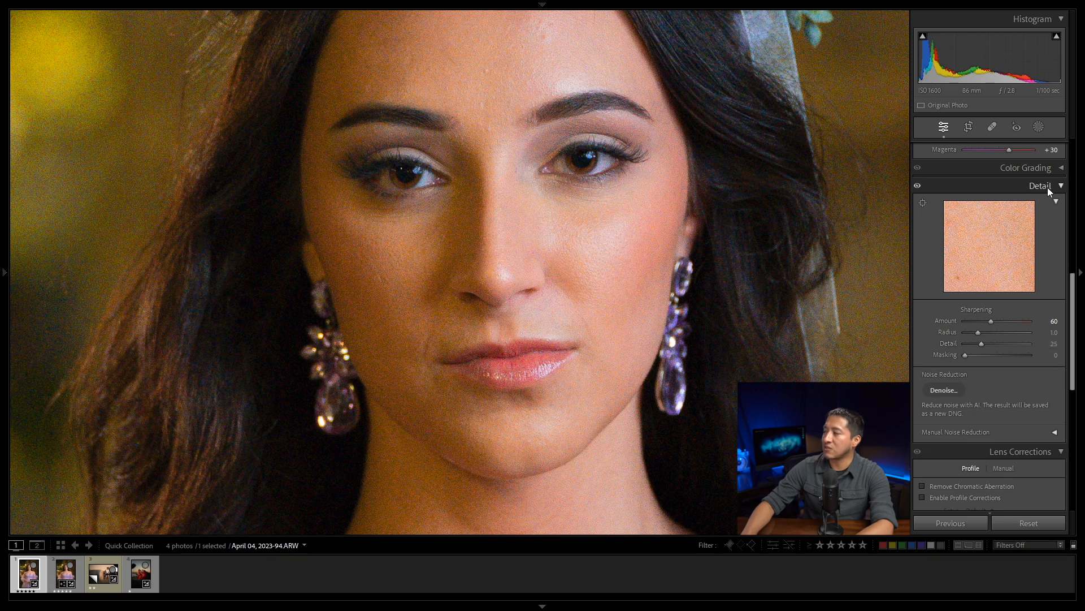
pyautogui.click(943, 389)
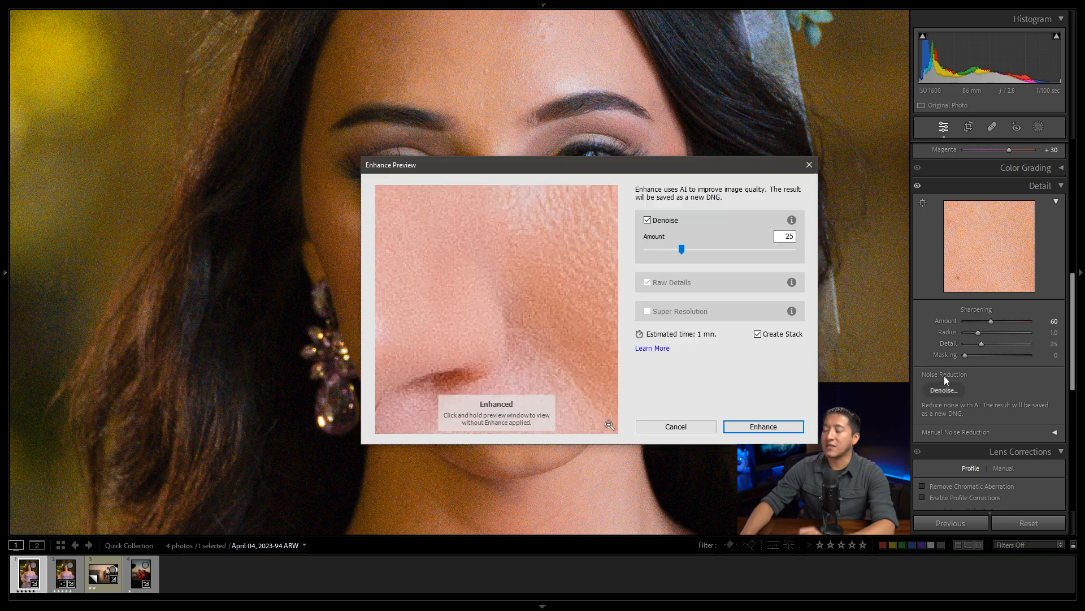
pyautogui.moveTo(467, 235); pyautogui.dragTo(620, 335)
pyautogui.moveTo(488, 294); pyautogui.dragTo(580, 326)
pyautogui.moveTo(486, 250); pyautogui.dragTo(560, 270)
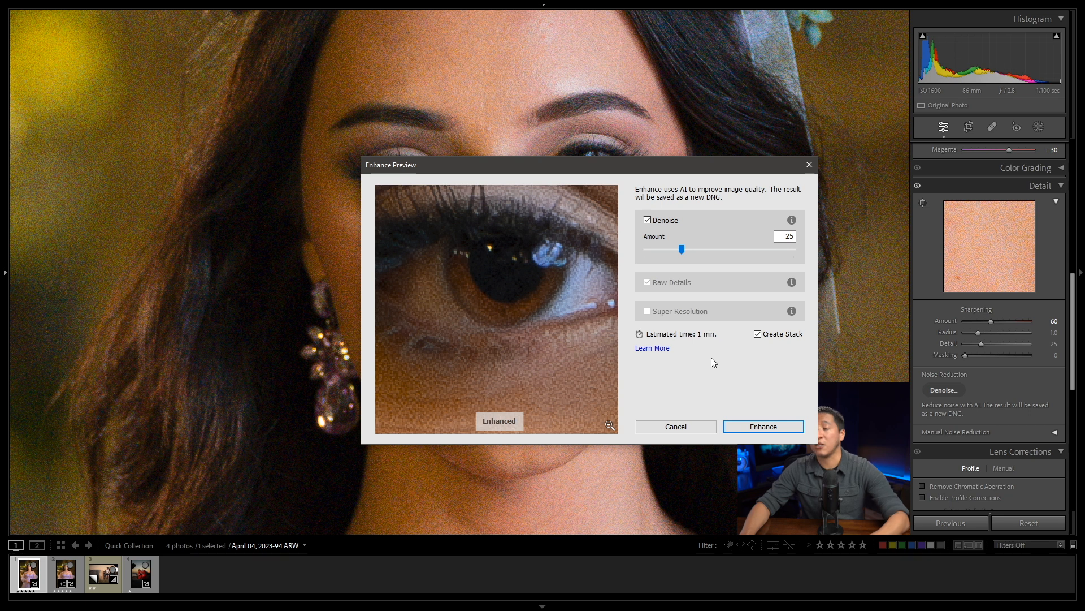
pyautogui.click(674, 426)
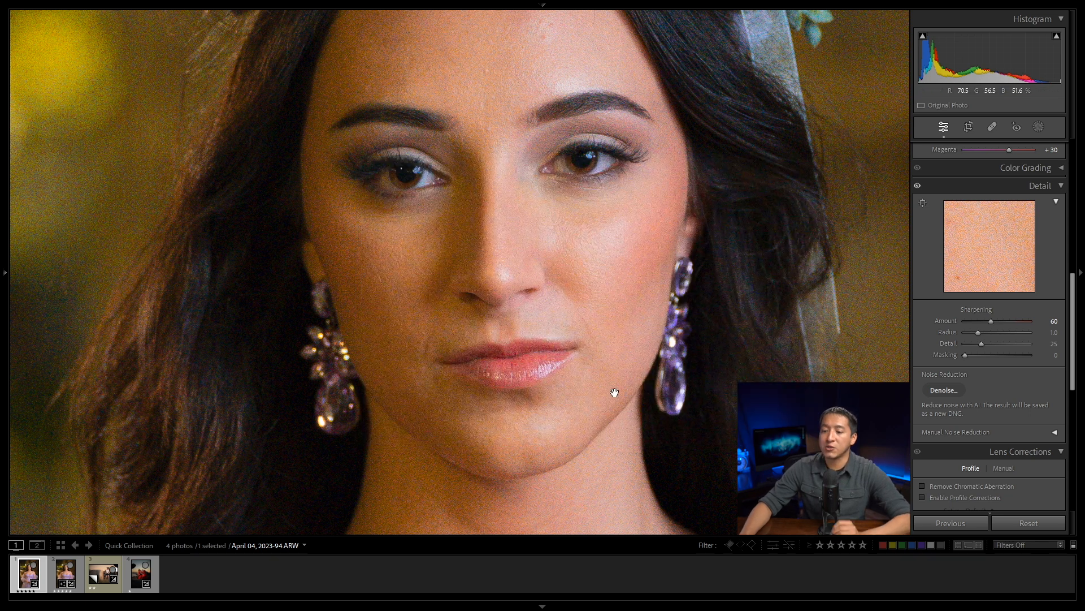
# Step: Open the denoised copy April 04, 2023-94-Enhanced-NR.dng to compare it with the original portrait
pyautogui.click(61, 574)
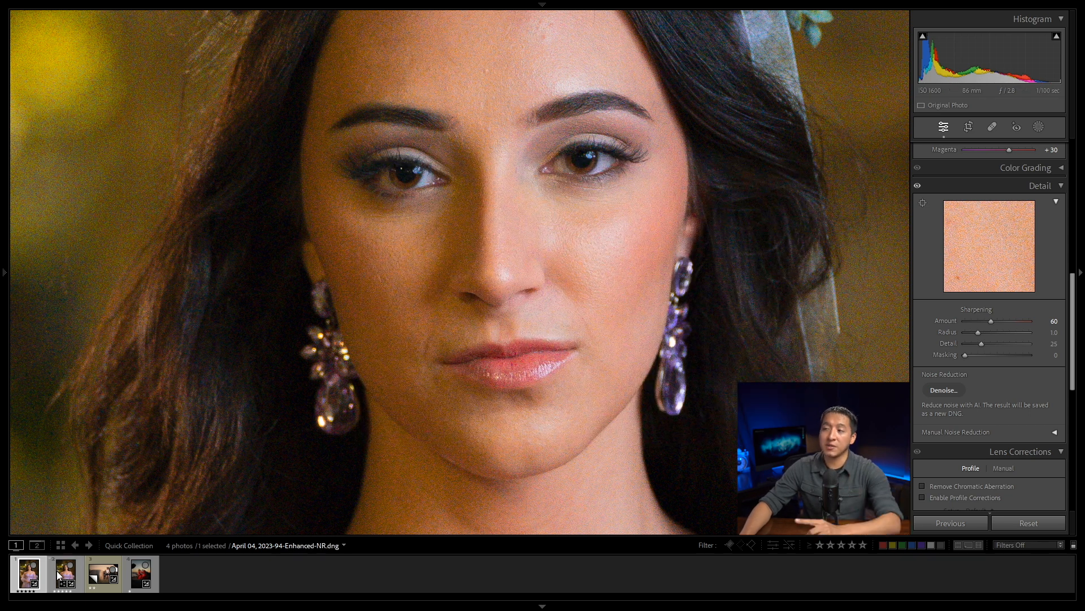